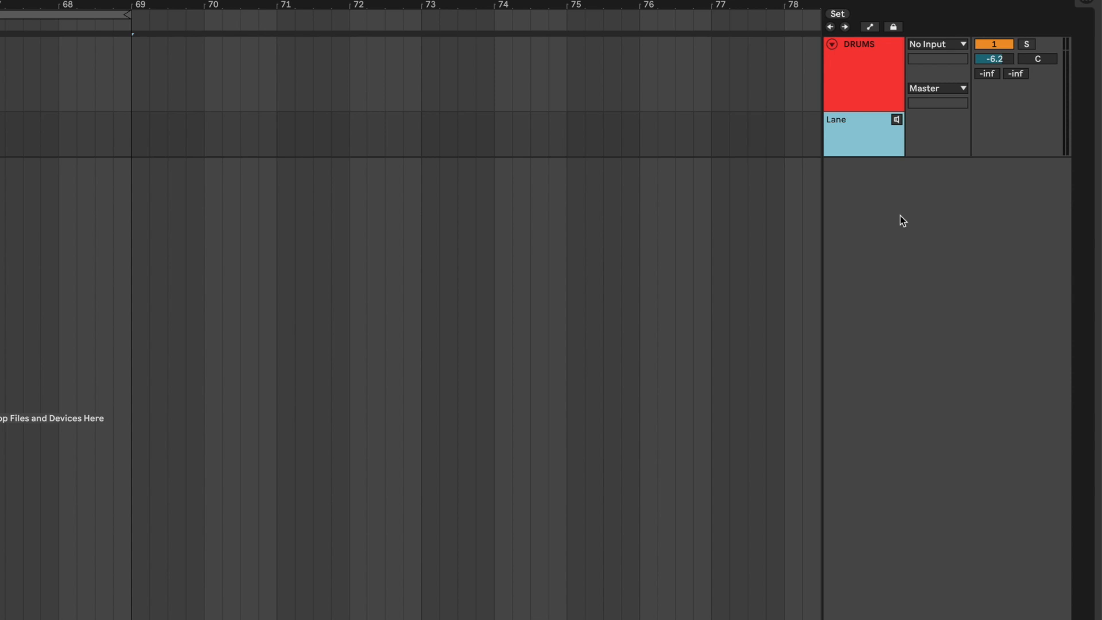
Step: Insert three more take lanes on the DRUMS track and delete the second lane
{"action": "key", "text": "shift+alt+t"}
{"action": "key", "text": "shift+alt+t"}
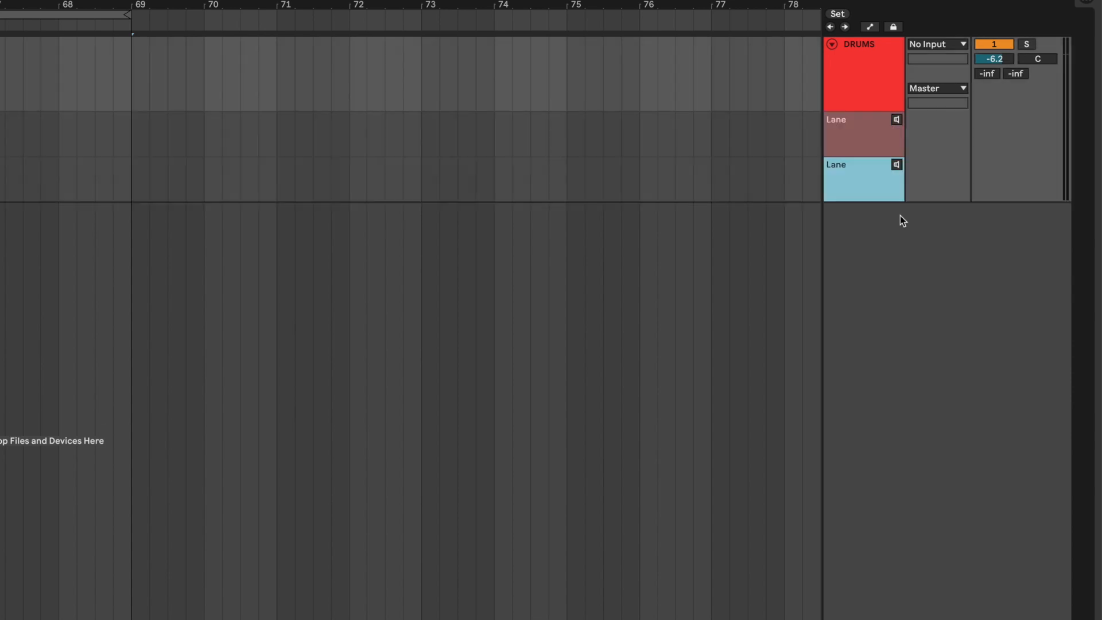
{"action": "right_click", "coordinate": [861, 126]}
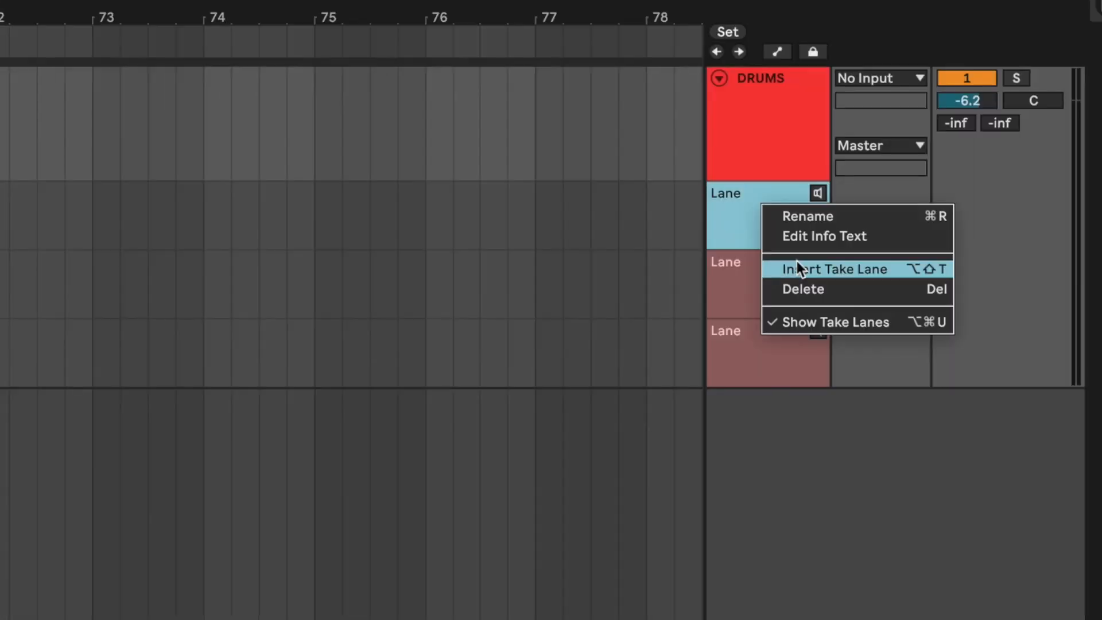
{"action": "left_click", "coordinate": [881, 164]}
{"action": "right_click", "coordinate": [867, 166]}
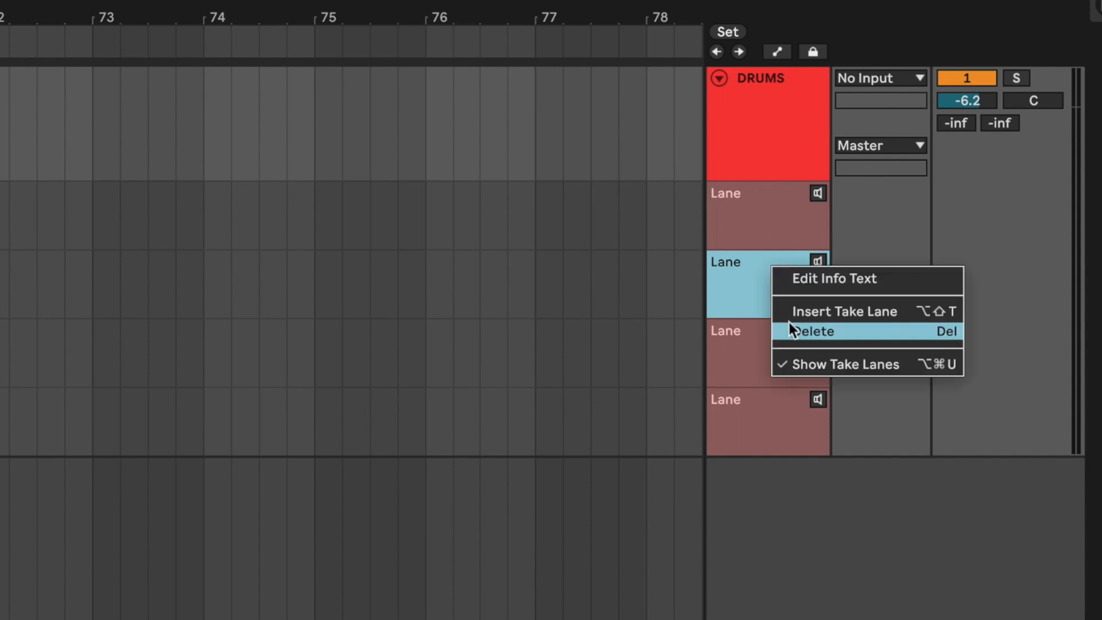
{"action": "left_click", "coordinate": [790, 324]}
Step: Add the Double Time grooves Groove 1 Variation 1, Variation 2 and Variation 3 (Floor) at bar 65, one per take lane, and close the sampler
{"action": "left_click", "coordinate": [762, 145]}
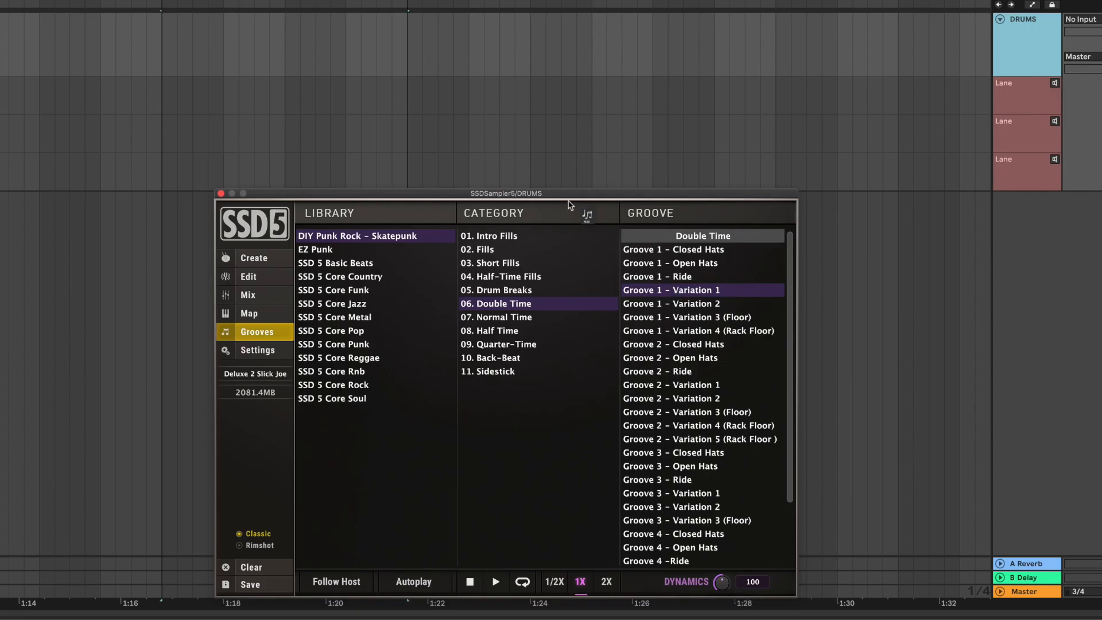
{"action": "left_click_drag", "start_coordinate": [568, 204], "coordinate": [166, 109]}
{"action": "left_click_drag", "start_coordinate": [678, 311], "coordinate": [167, 143]}
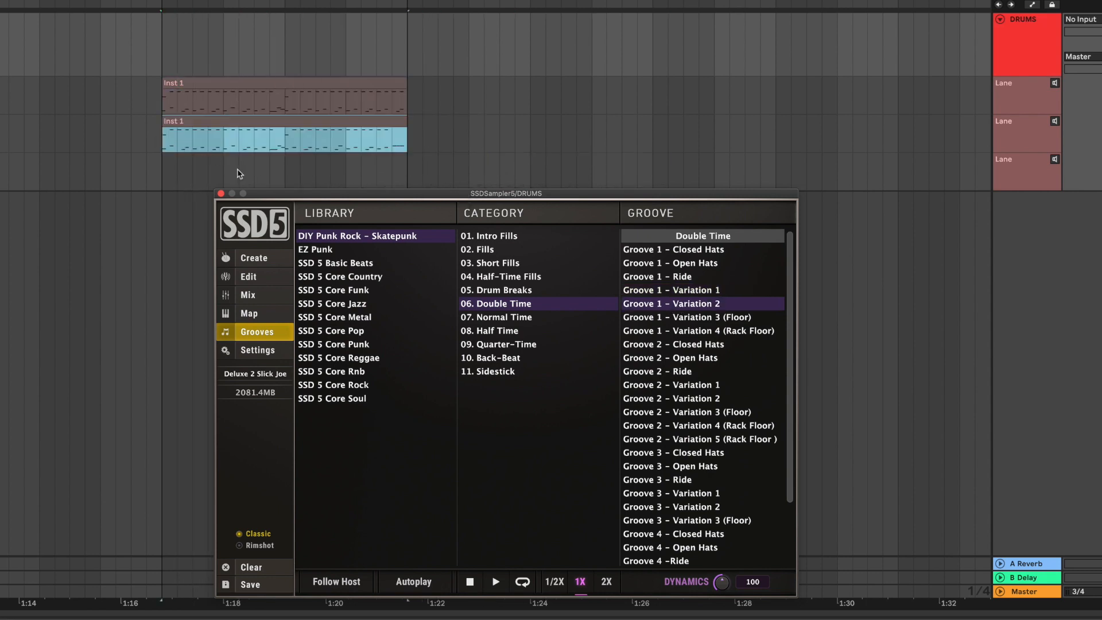
{"action": "left_click_drag", "start_coordinate": [693, 323], "coordinate": [162, 178]}
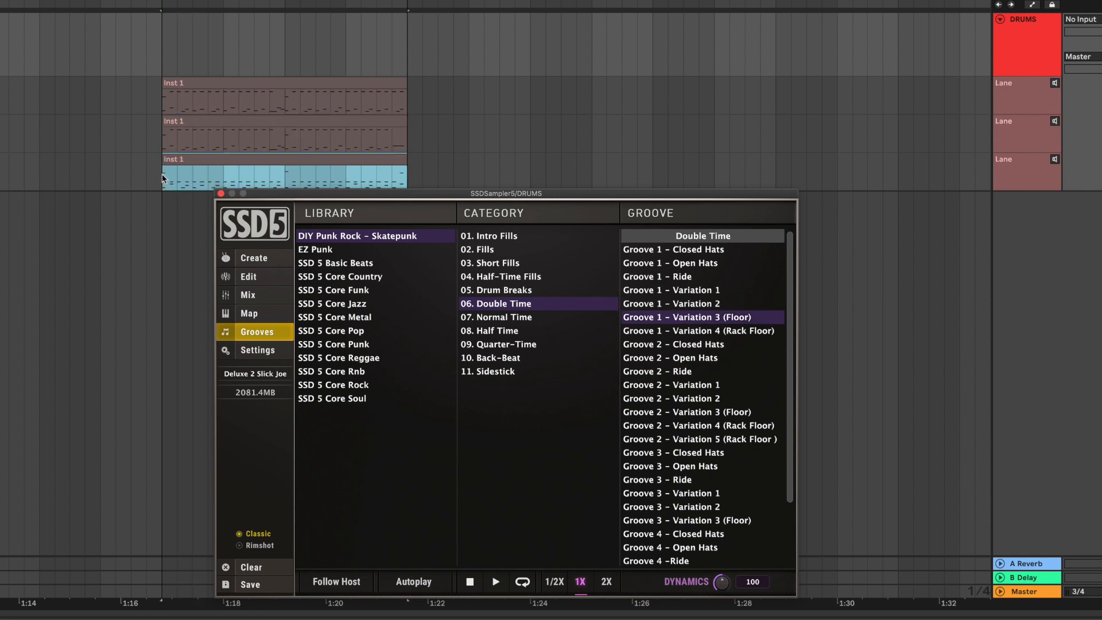
{"action": "left_click", "coordinate": [221, 194]}
Step: Audition the first, second and third take lanes in turn, and return to auditioning the first
{"action": "left_click", "coordinate": [240, 113]}
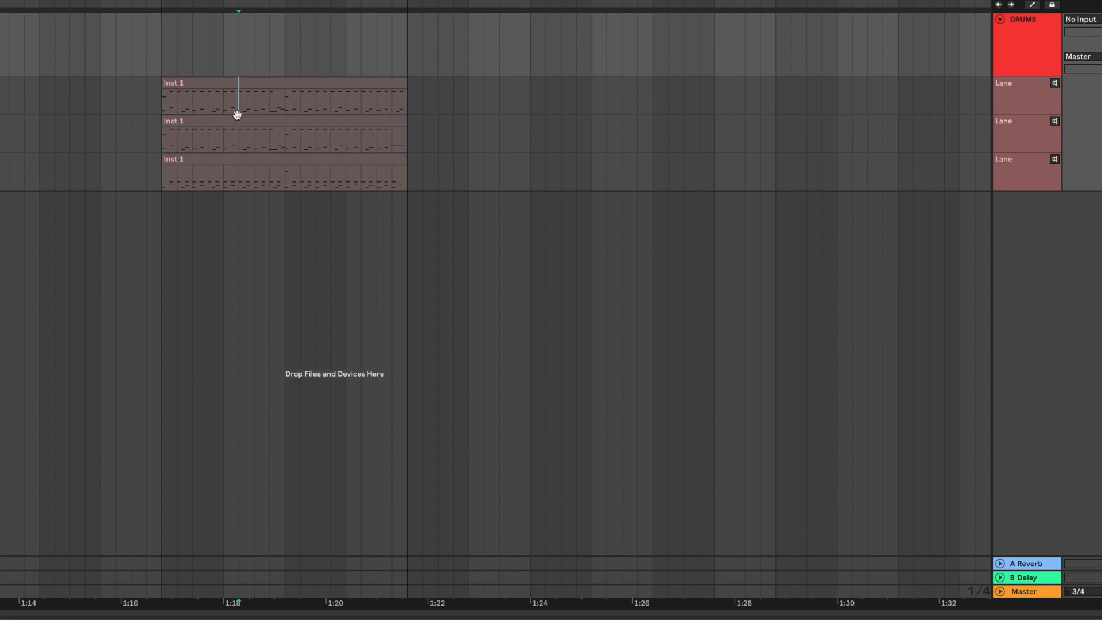
{"action": "left_click", "coordinate": [1042, 108]}
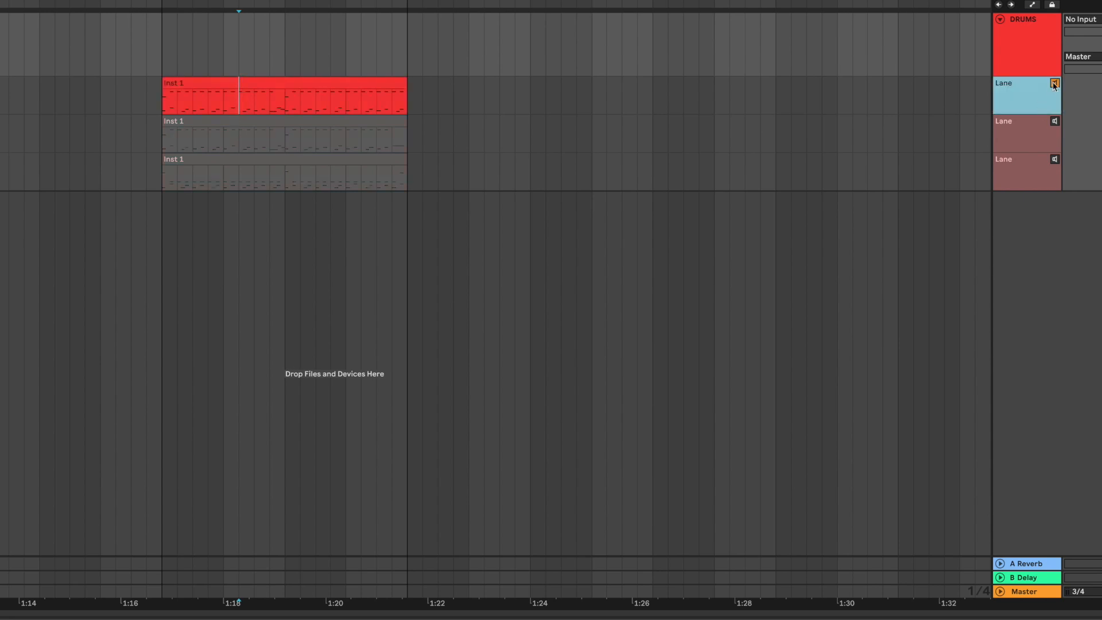
{"action": "left_click", "coordinate": [1055, 122]}
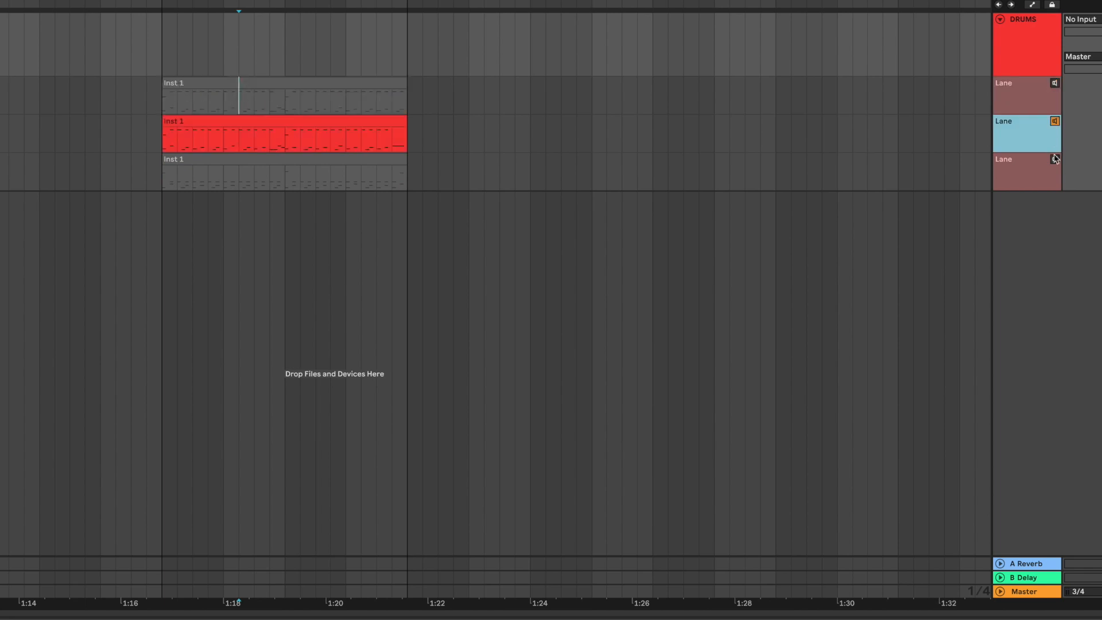
{"action": "left_click", "coordinate": [1055, 160]}
{"action": "left_click", "coordinate": [1056, 84]}
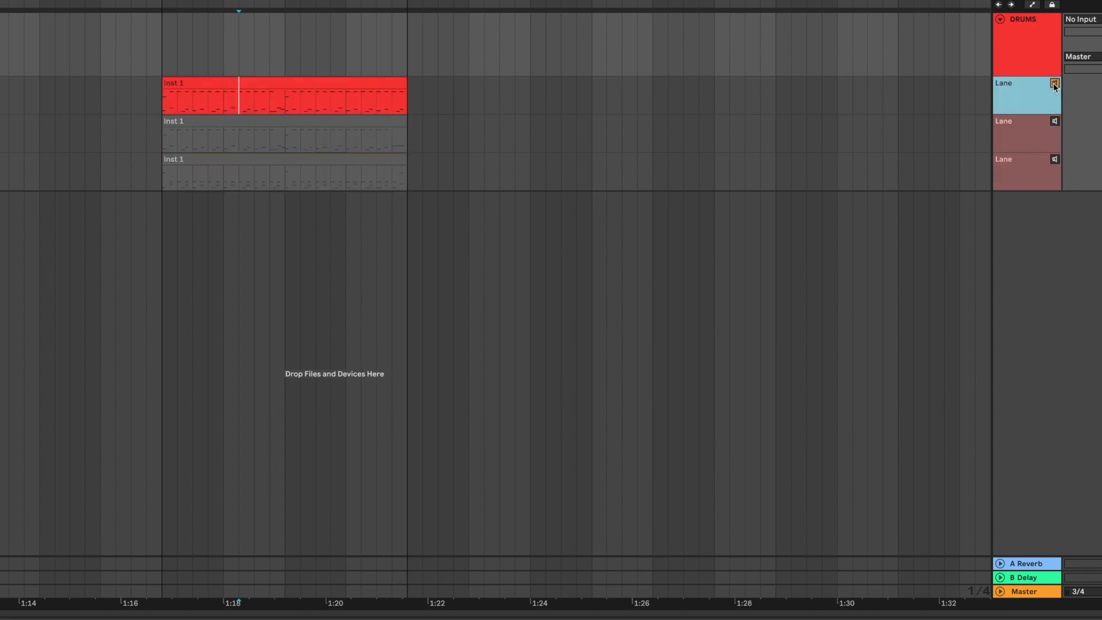
Step: Move up and down through the three take lanes, toggling auditioning for individual lanes
{"action": "key", "text": "Down"}
{"action": "key", "text": "Down"}
{"action": "key", "text": "Up"}
{"action": "key", "text": "Up"}
{"action": "key", "text": "Down"}
{"action": "key", "text": "Down"}
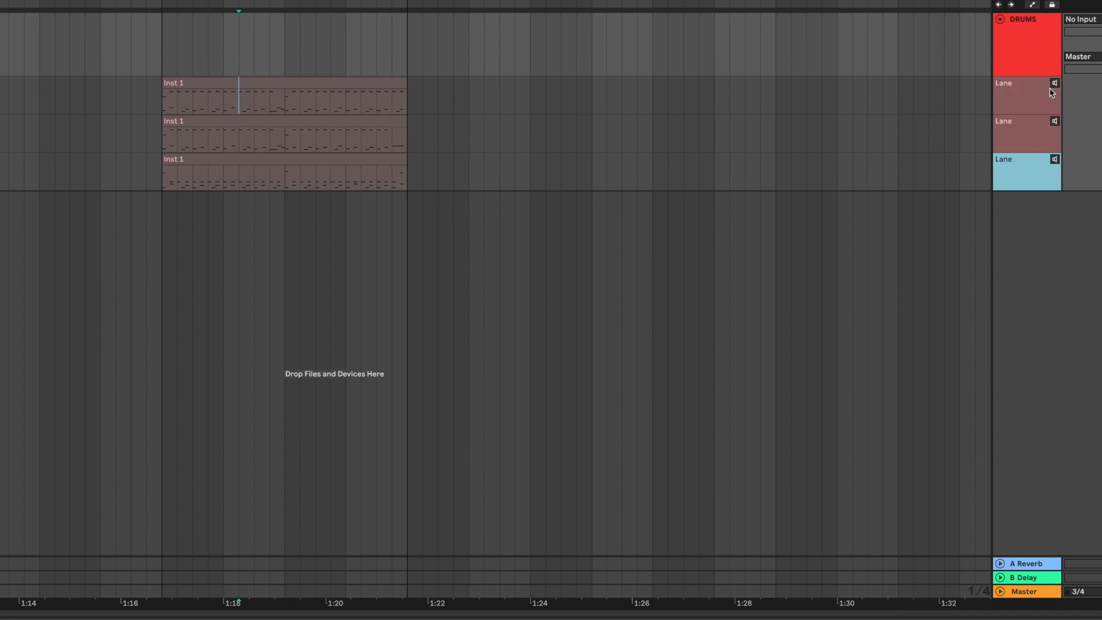
{"action": "key", "text": "Up"}
{"action": "key", "text": "Up"}
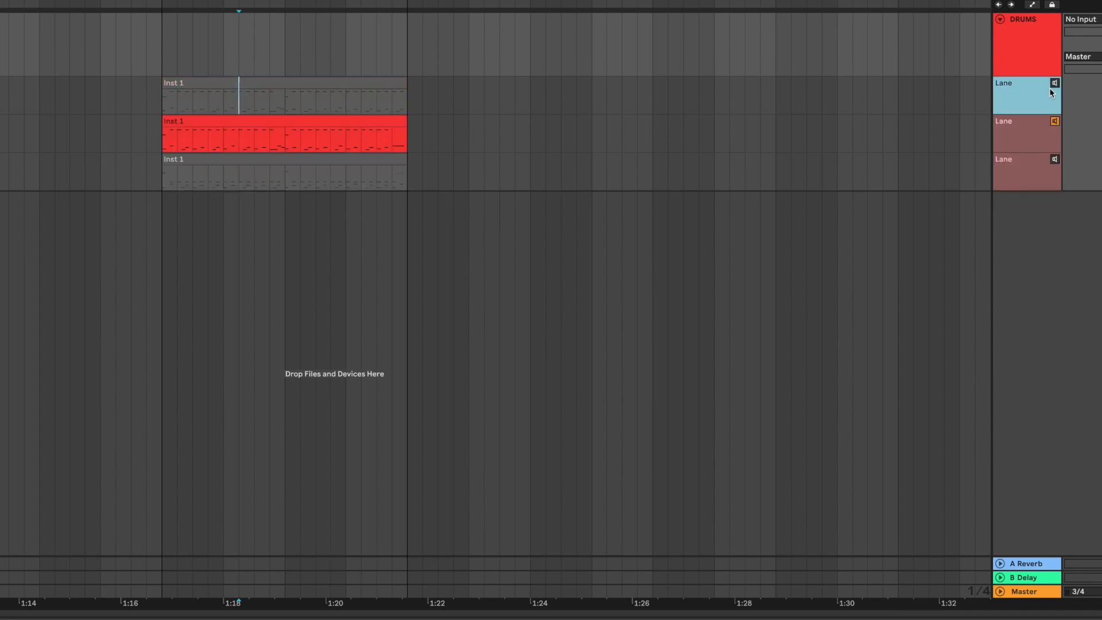
{"action": "key", "text": "Down"}
{"action": "key", "text": "Down"}
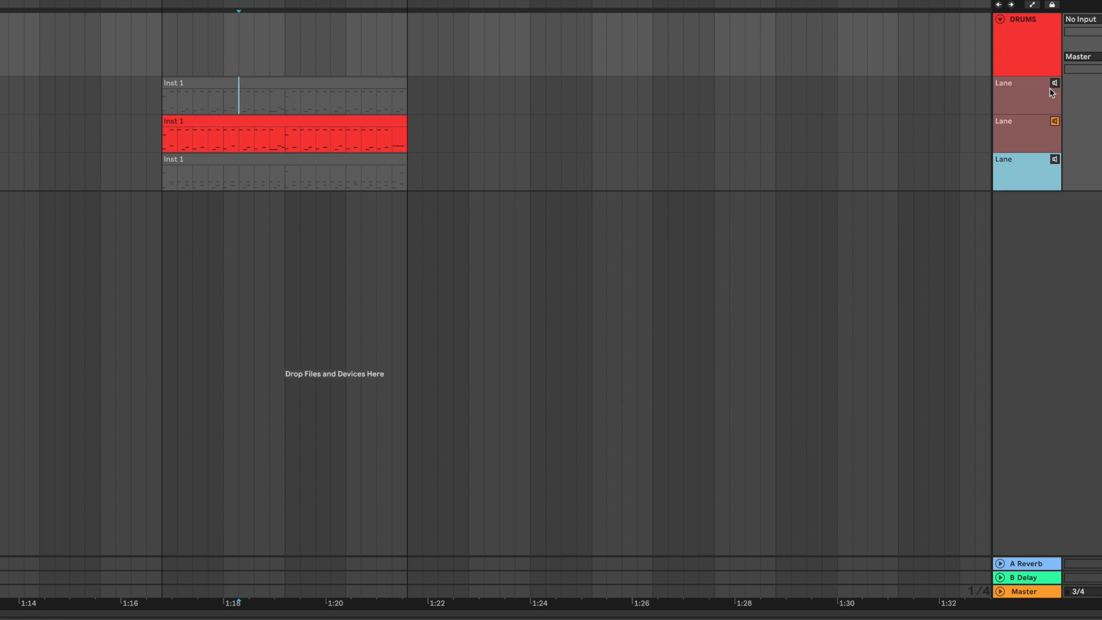
{"action": "key", "text": "Up"}
{"action": "key", "text": "Up"}
{"action": "key", "text": "Up"}
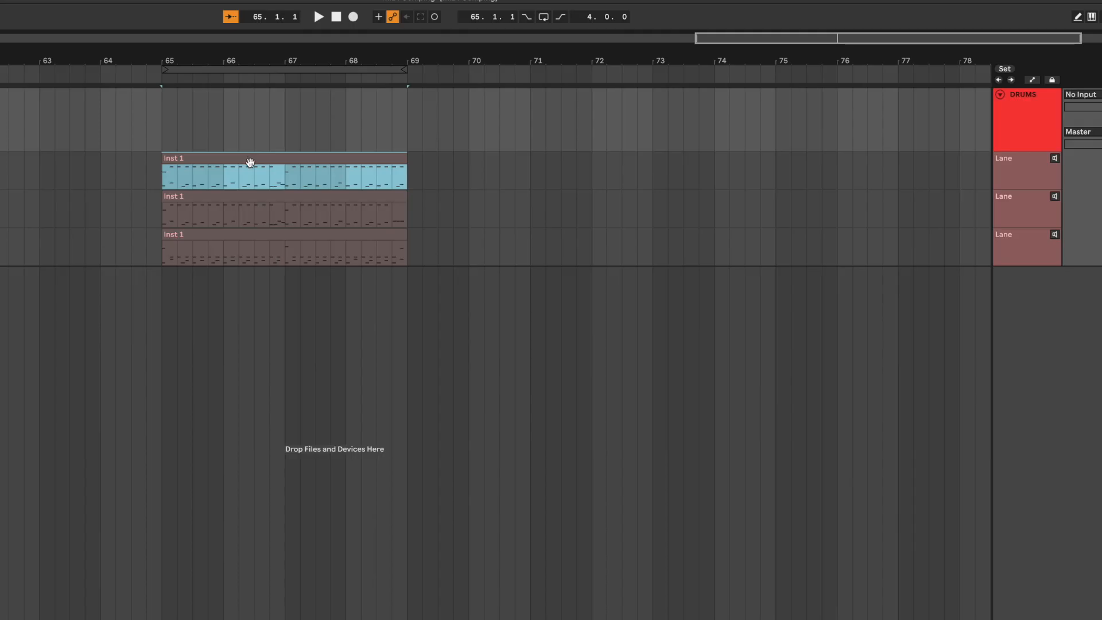
Step: Loop the groove clips over bars 65 to 68 and audition each of the three take lanes during playback
{"action": "key", "text": "ctrl+l"}
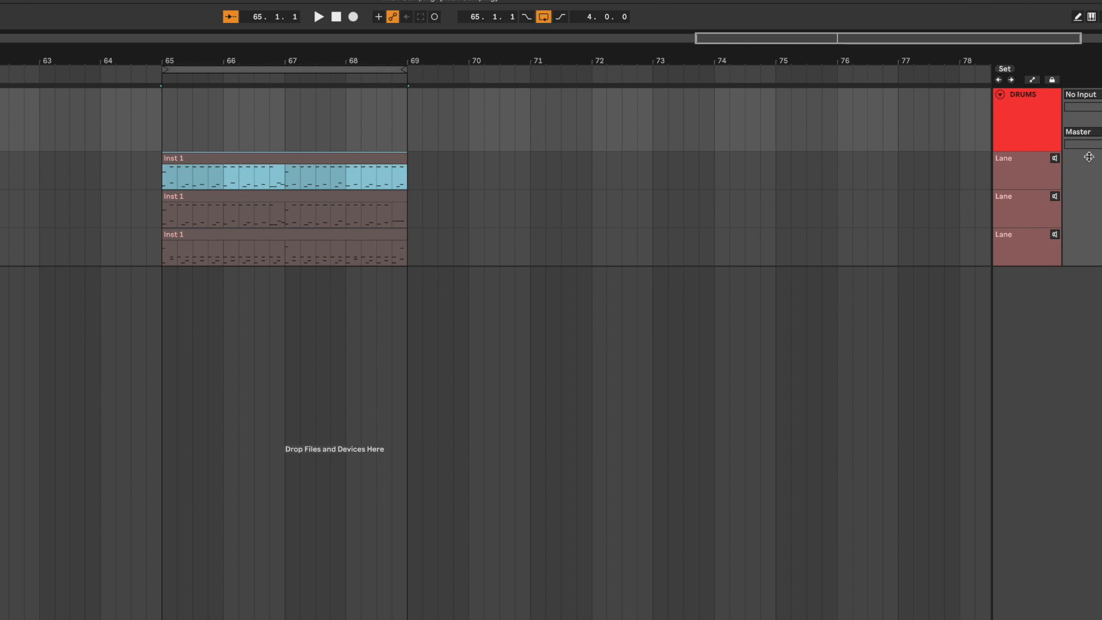
{"action": "left_click", "coordinate": [1054, 159]}
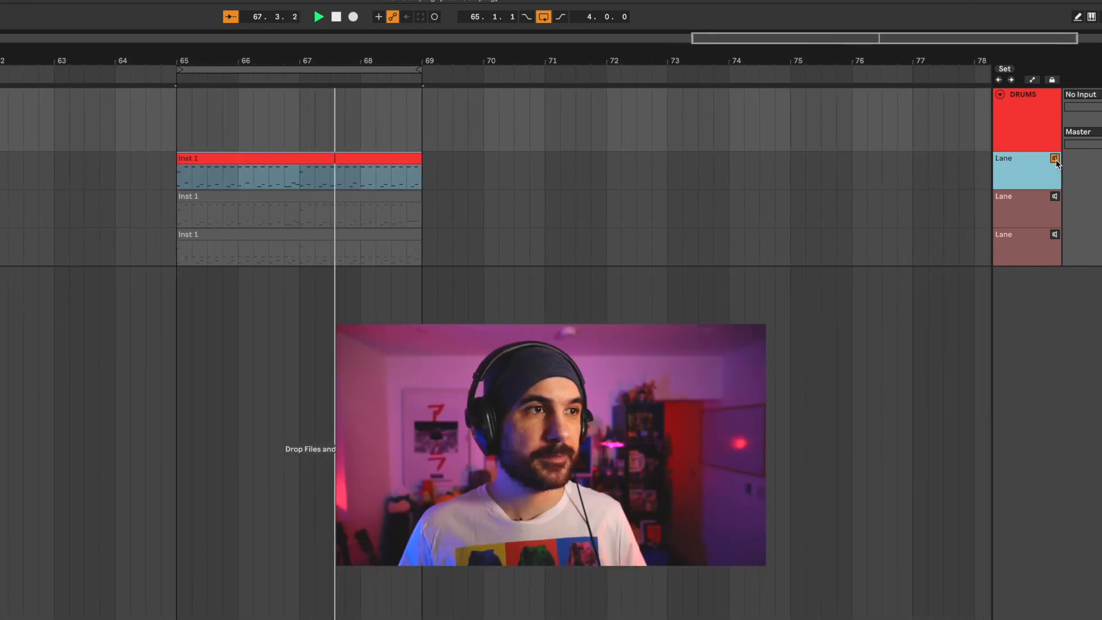
{"action": "left_click", "coordinate": [1055, 196]}
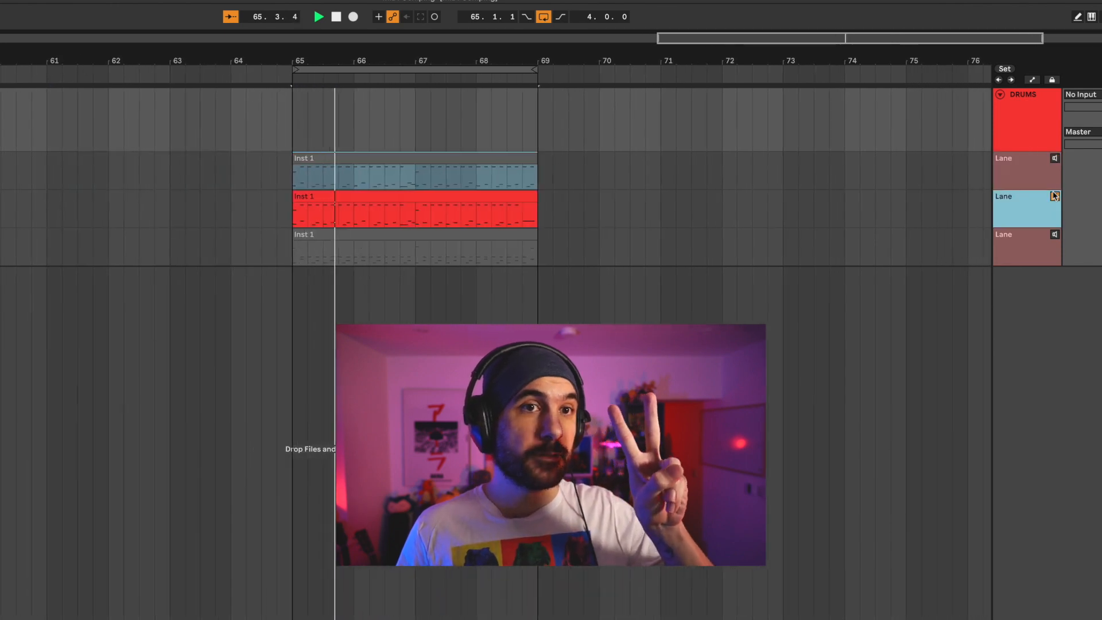
{"action": "left_click", "coordinate": [1056, 235]}
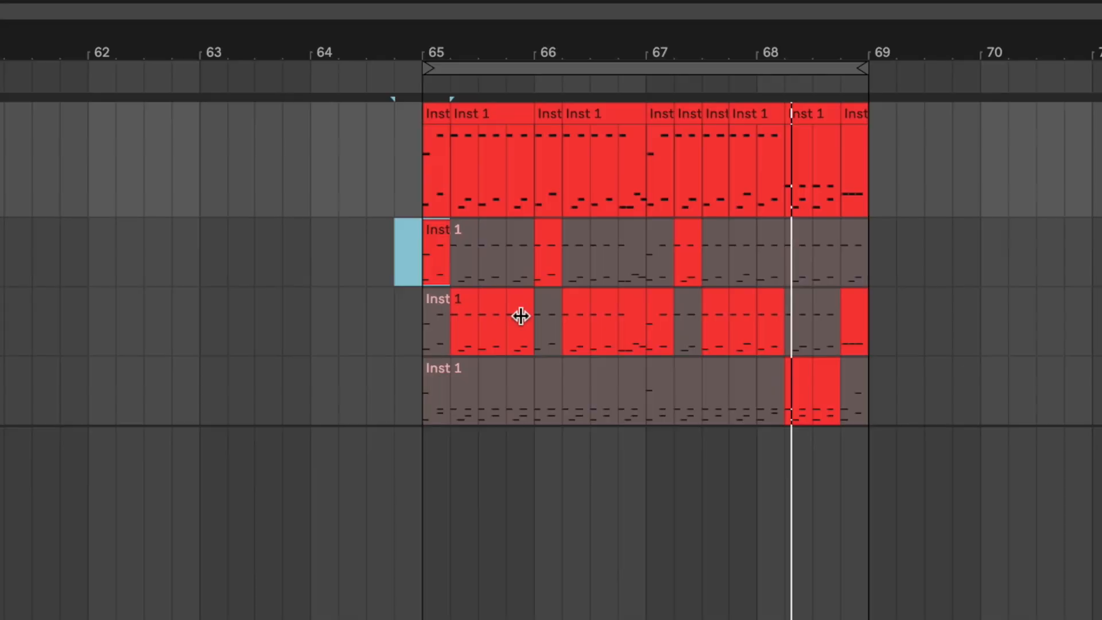
Step: Draw a comp mainly from the third take lane, with short second-lane and first-lane sections inserted between bars 65 and 68
{"action": "left_click_drag", "start_coordinate": [460, 367], "coordinate": [531, 390]}
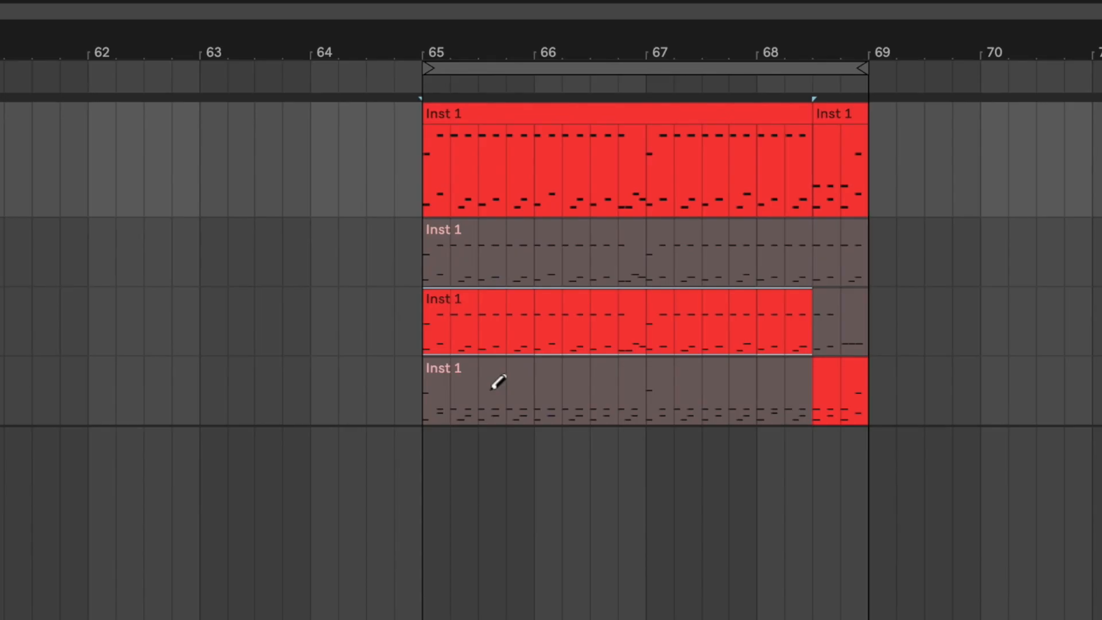
{"action": "left_click", "coordinate": [435, 388]}
{"action": "left_click_drag", "start_coordinate": [769, 359], "coordinate": [861, 362]}
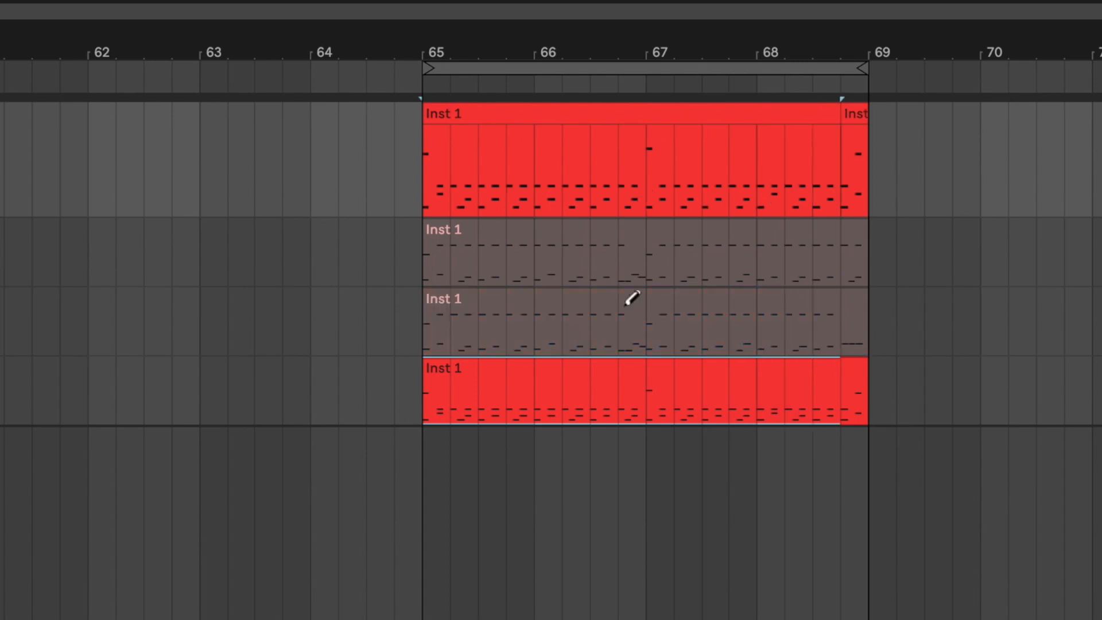
{"action": "left_click_drag", "start_coordinate": [619, 315], "coordinate": [675, 313]}
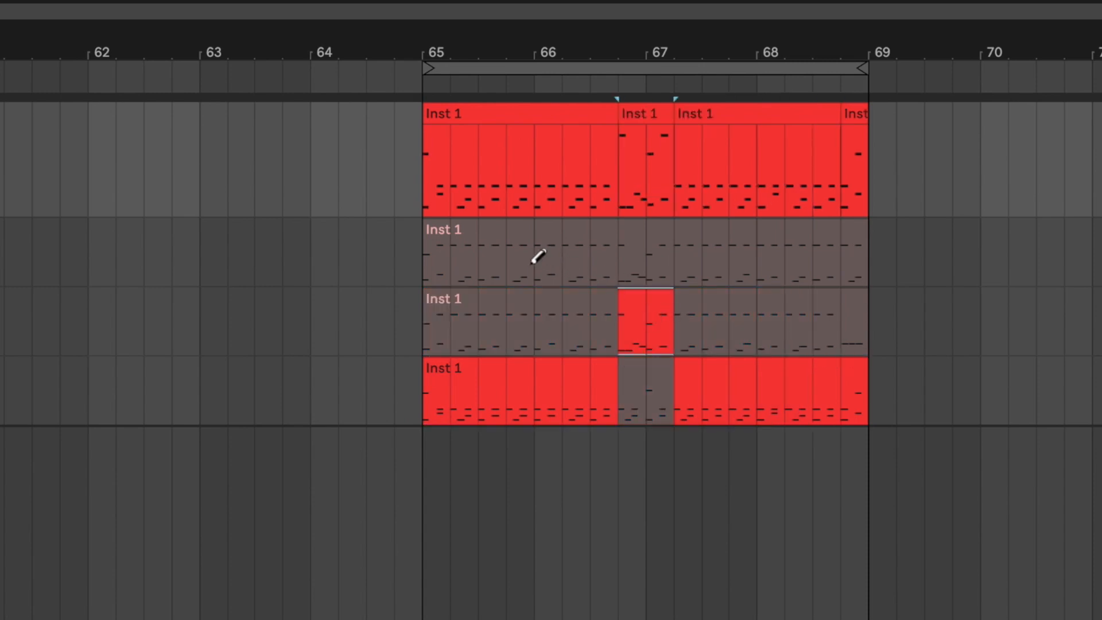
{"action": "left_click_drag", "start_coordinate": [556, 256], "coordinate": [562, 258]}
{"action": "left_click_drag", "start_coordinate": [752, 248], "coordinate": [777, 254]}
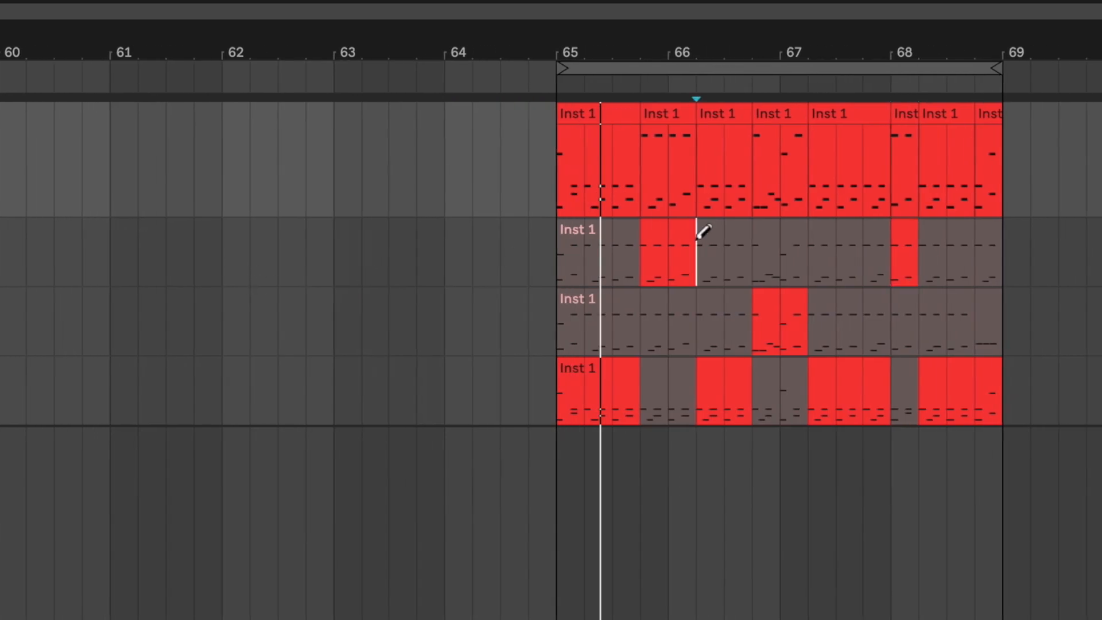
Step: Redraw the comp with short alternating sections from all three take lanes across bars 65 to 68 and play it back
{"action": "left_click", "coordinate": [703, 231]}
{"action": "left_click_drag", "start_coordinate": [657, 393], "coordinate": [804, 394]}
{"action": "left_click", "coordinate": [741, 304]}
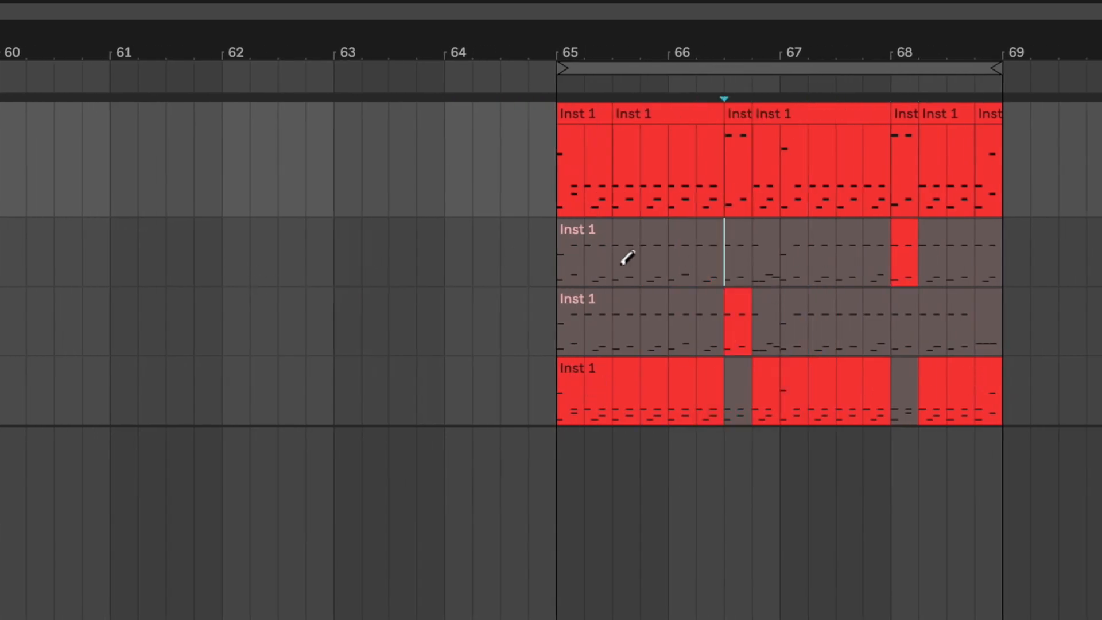
{"action": "left_click", "coordinate": [686, 259]}
{"action": "left_click", "coordinate": [781, 321]}
{"action": "left_click", "coordinate": [827, 267]}
{"action": "left_click_drag", "start_coordinate": [808, 376], "coordinate": [836, 373]}
{"action": "left_click", "coordinate": [876, 290]}
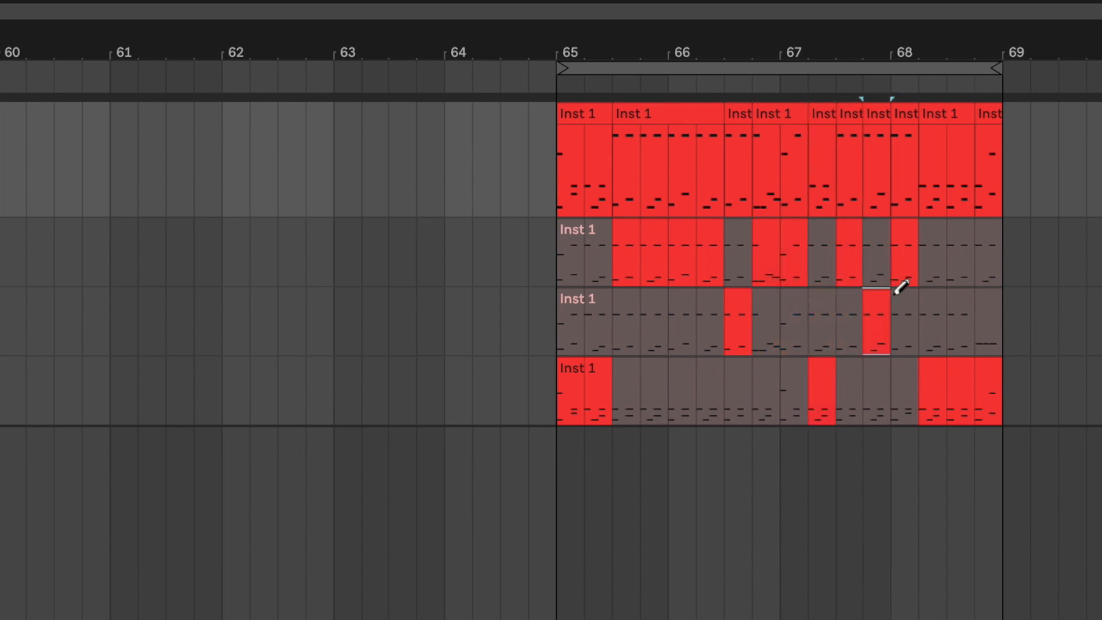
{"action": "left_click", "coordinate": [968, 251]}
{"action": "key", "text": "space"}
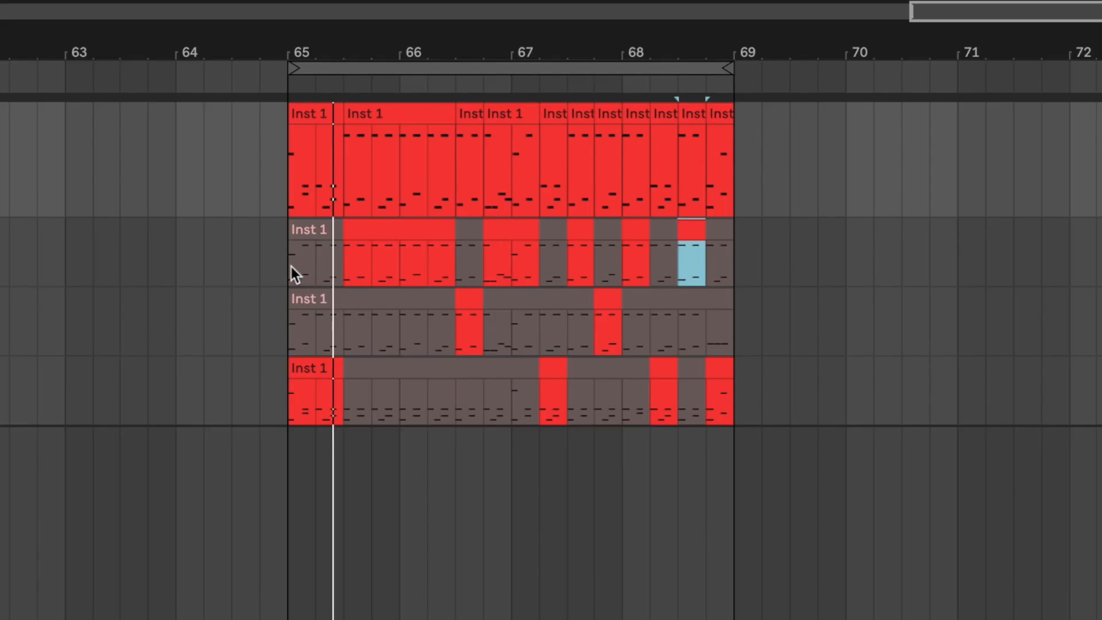
Step: Copy bar 65 of the first take lane and bar 66 of the third take lane into the main DRUMS lane
{"action": "left_click_drag", "start_coordinate": [291, 266], "coordinate": [374, 265]}
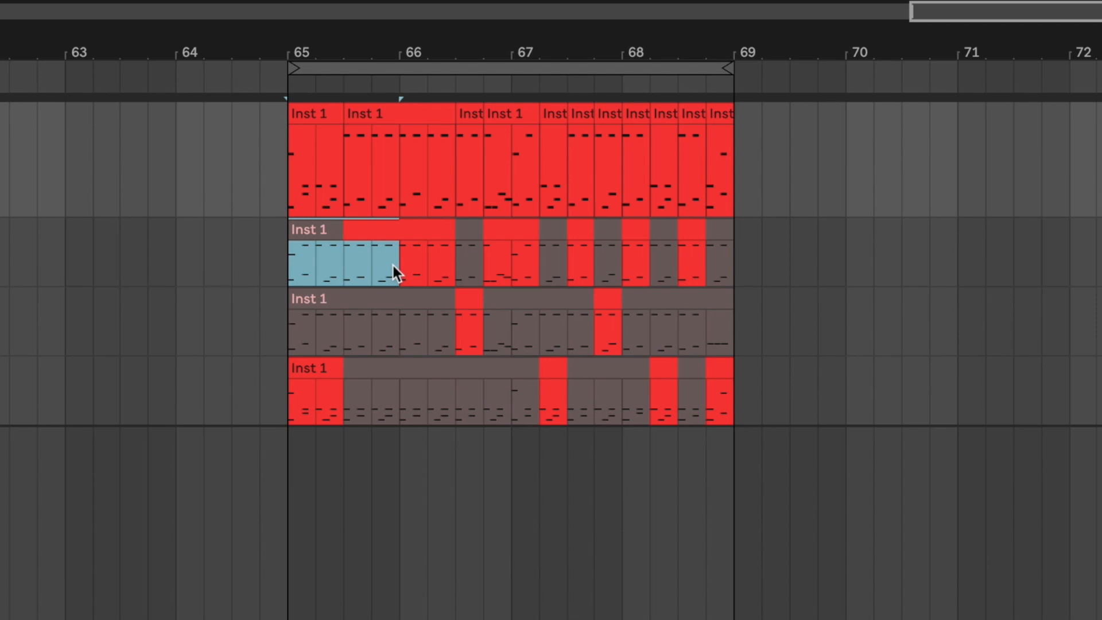
{"action": "key", "text": "Return"}
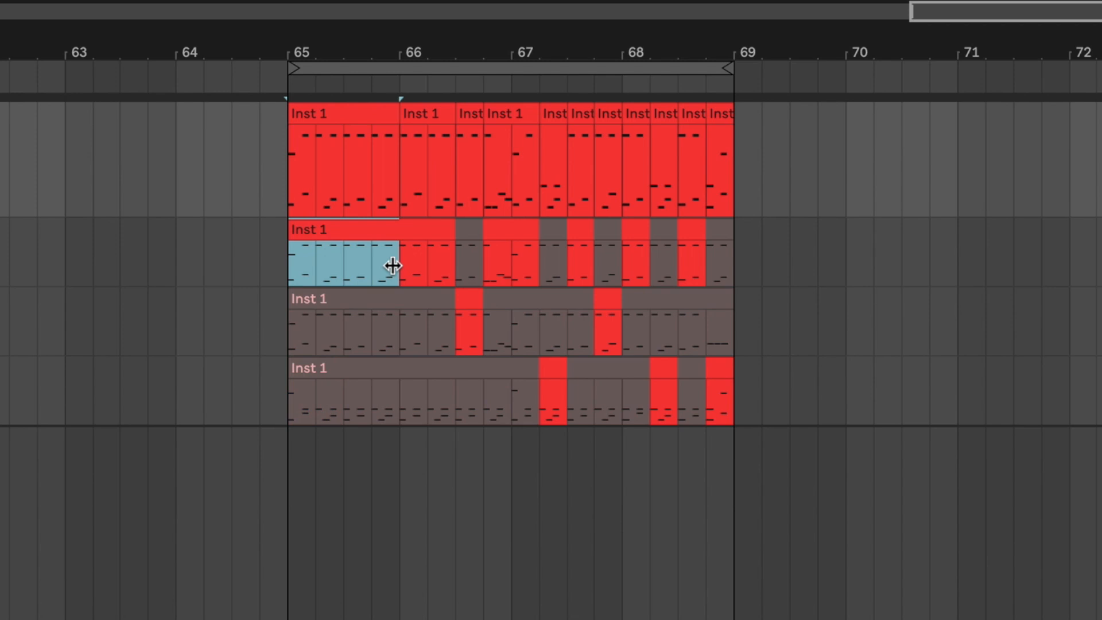
{"action": "left_click", "coordinate": [402, 339]}
{"action": "left_click_drag", "start_coordinate": [399, 385], "coordinate": [467, 392]}
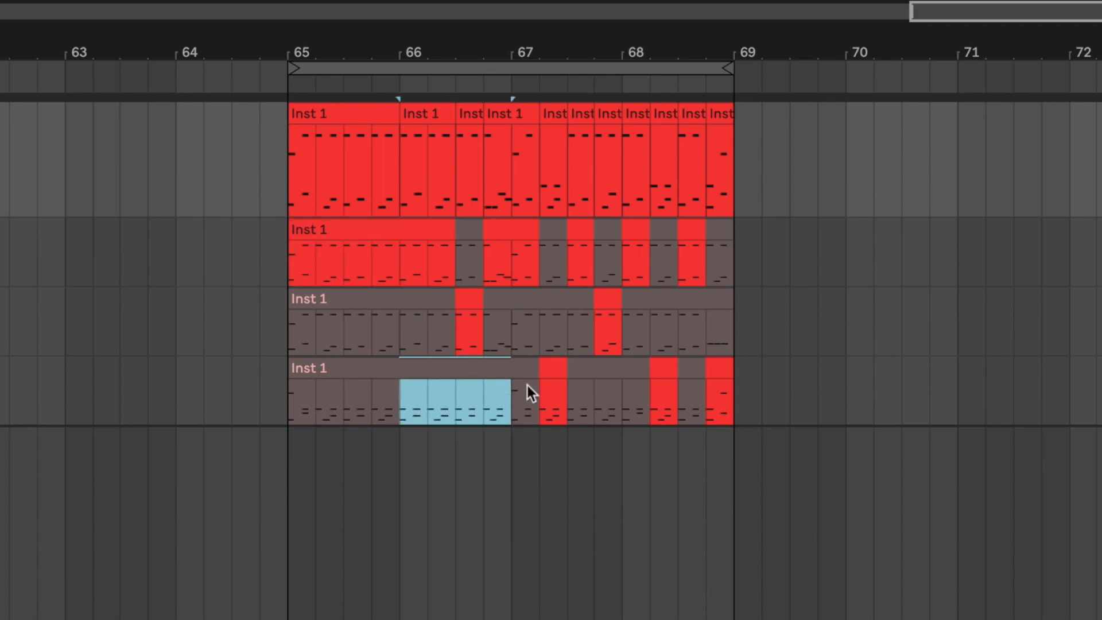
{"action": "key", "text": "Return"}
Step: Copy bar 67 of the first take lane and the first three beats of bar 68 of the third into the main lane
{"action": "left_click_drag", "start_coordinate": [521, 274], "coordinate": [625, 261]}
{"action": "left_click", "coordinate": [477, 268]}
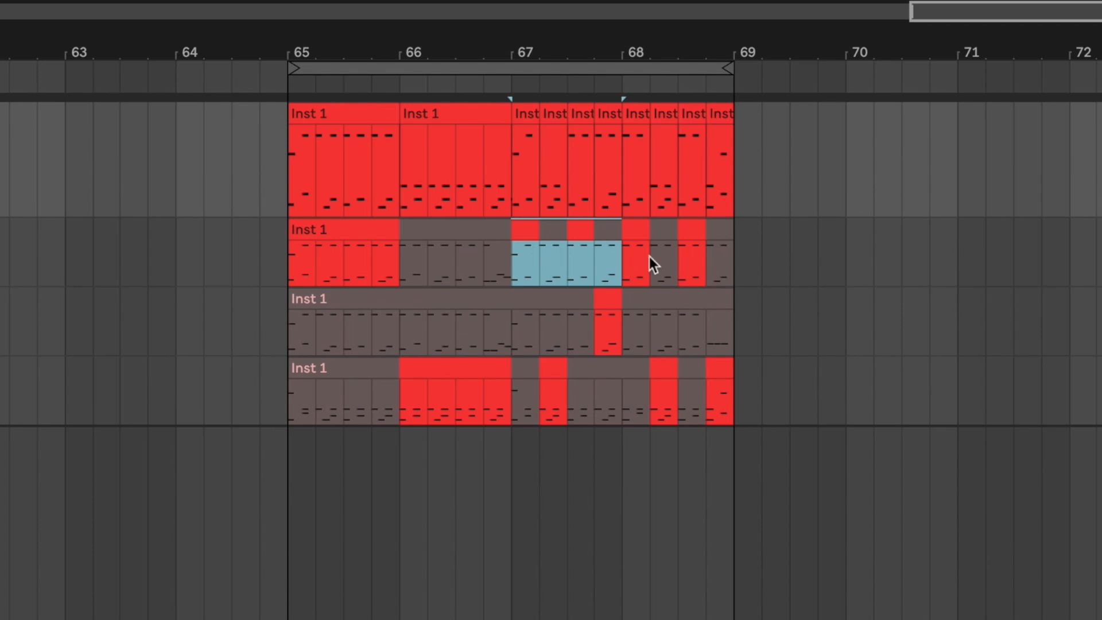
{"action": "key", "text": "Return"}
{"action": "left_click", "coordinate": [623, 404]}
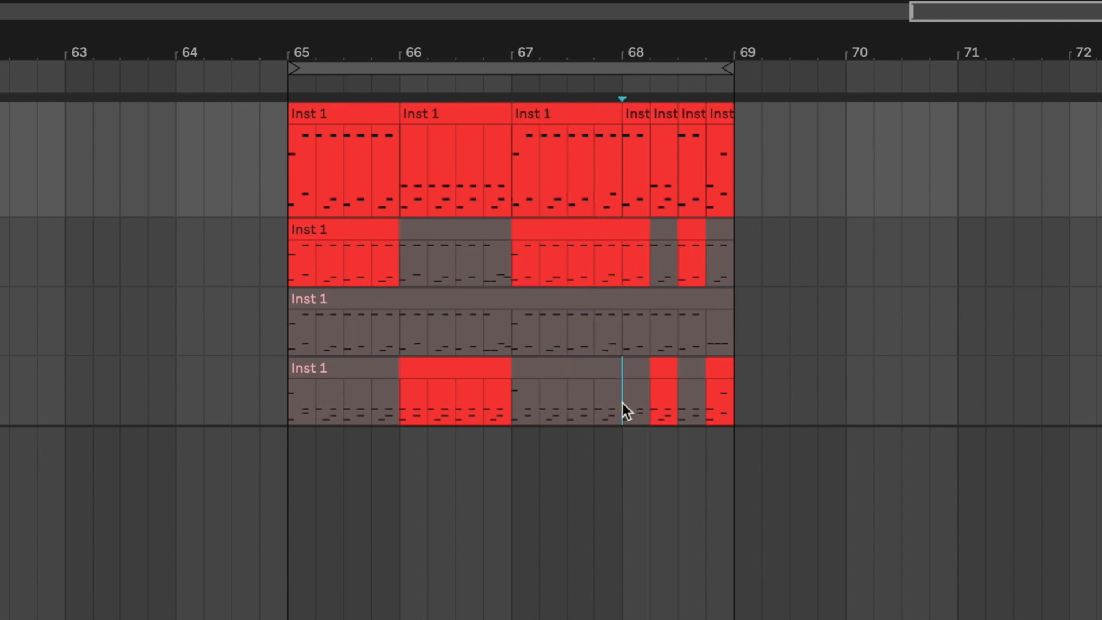
{"action": "left_click_drag", "start_coordinate": [622, 404], "coordinate": [664, 392]}
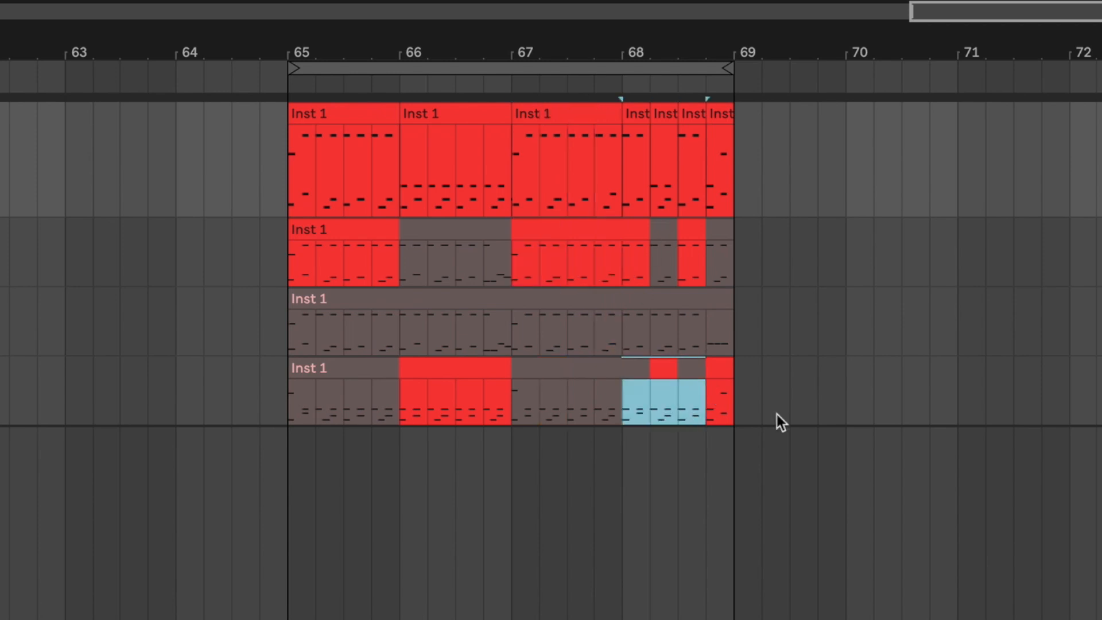
{"action": "key", "text": "Return"}
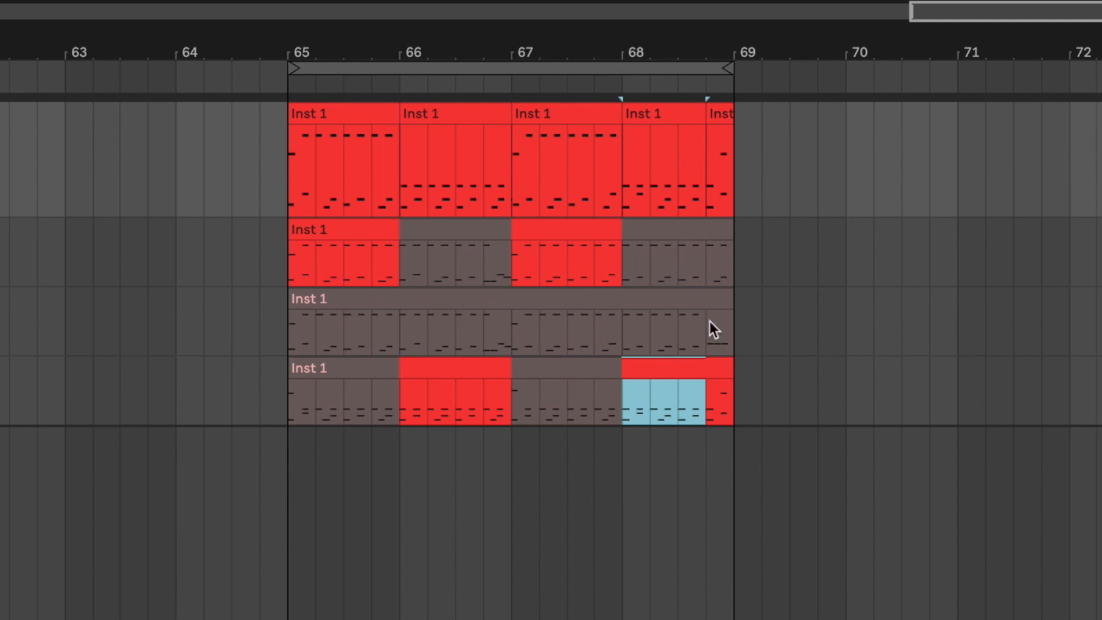
Step: Copy the last beat of bar 68 from the second take lane into the main lane and play the comp
{"action": "left_click_drag", "start_coordinate": [710, 323], "coordinate": [731, 321]}
{"action": "key", "text": "Return"}
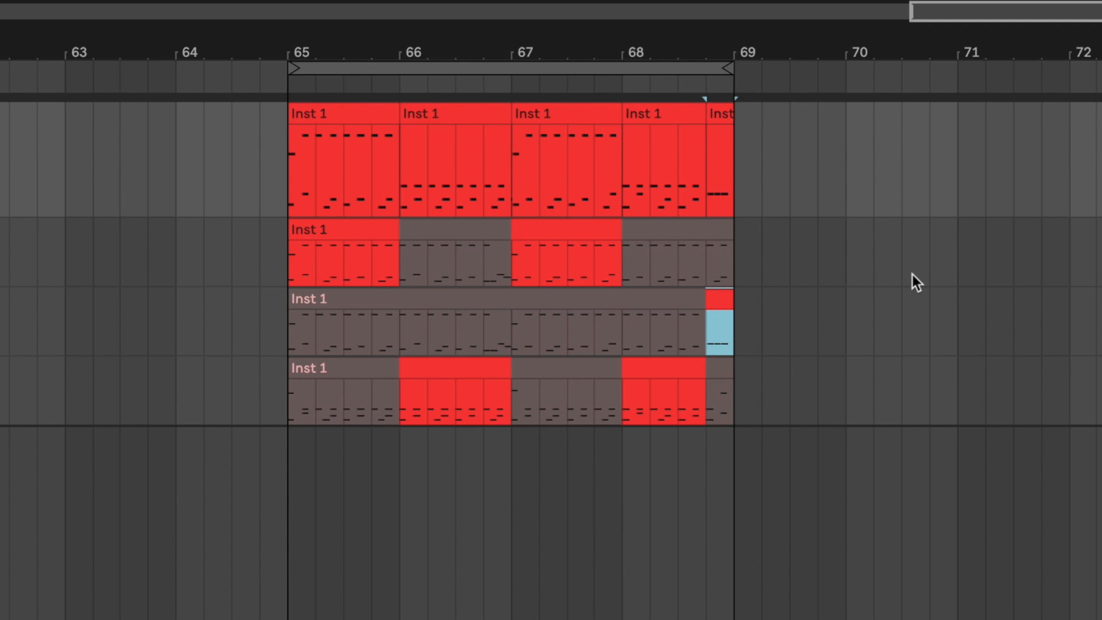
{"action": "key", "text": "space"}
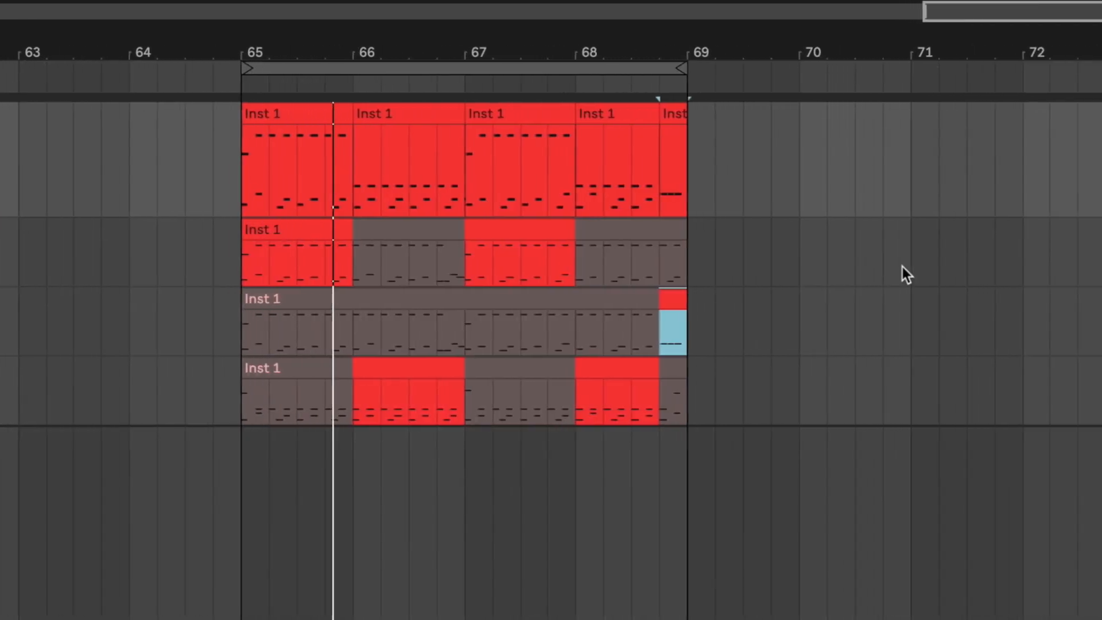